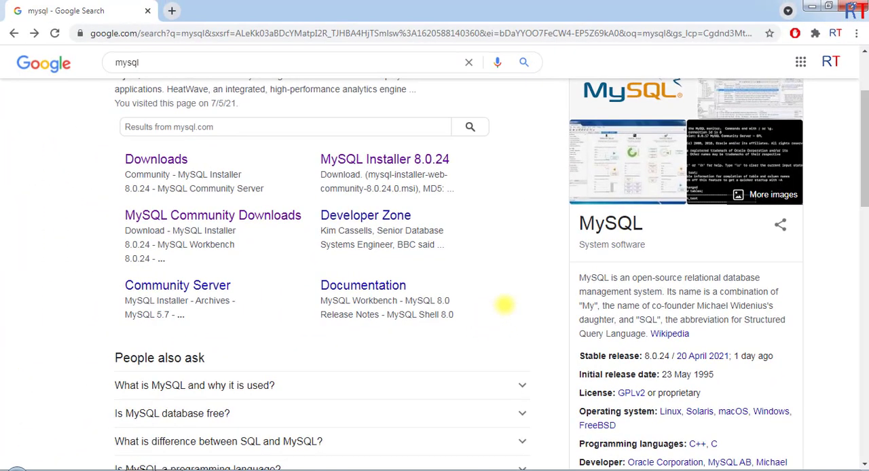
Step: Open the official MySQL website from the search results and go to its MySQL Community (GPL) Downloads page
scroll(475, 318, up, 2)
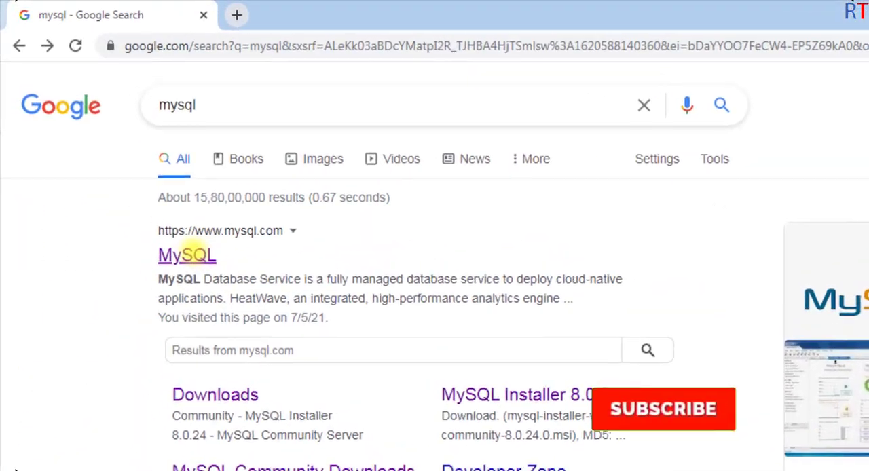
click(150, 205)
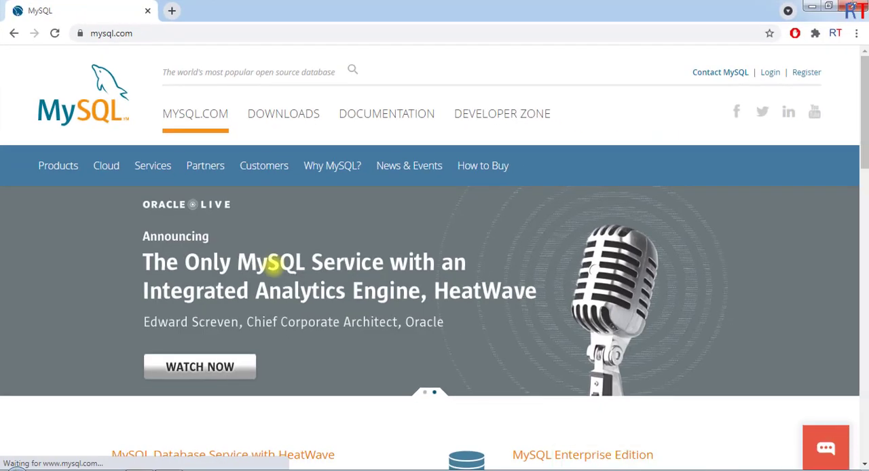
click(281, 119)
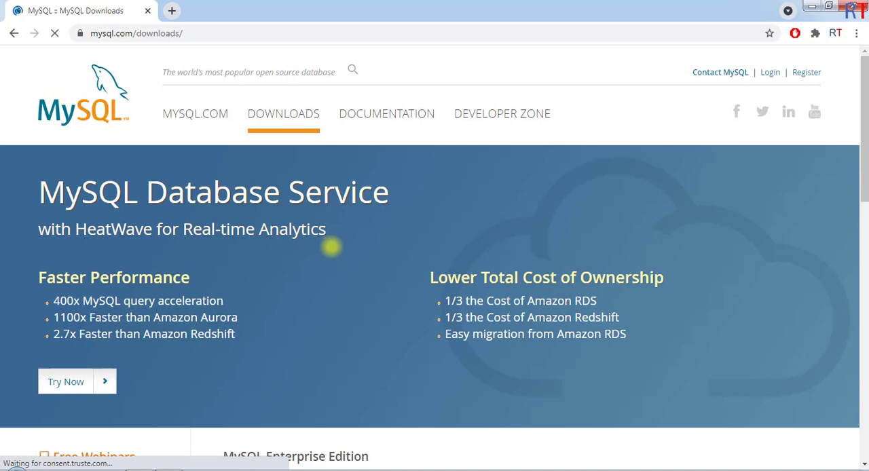
scroll(333, 251, down, 6)
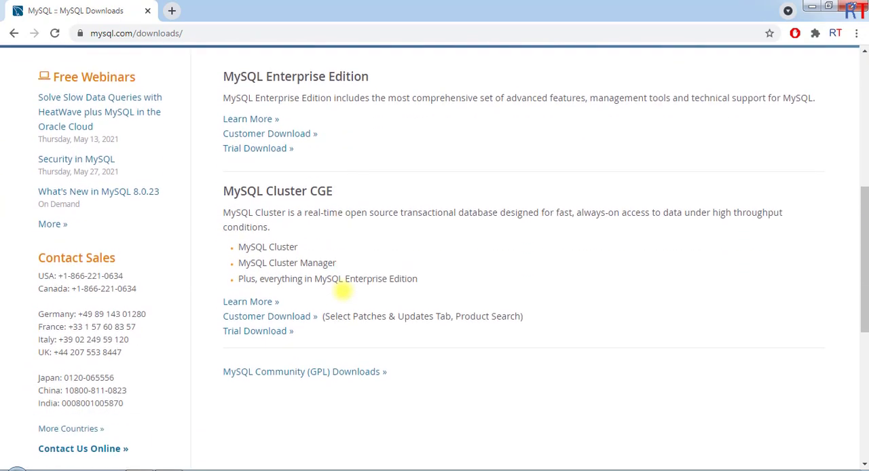
scroll(343, 291, down, 2)
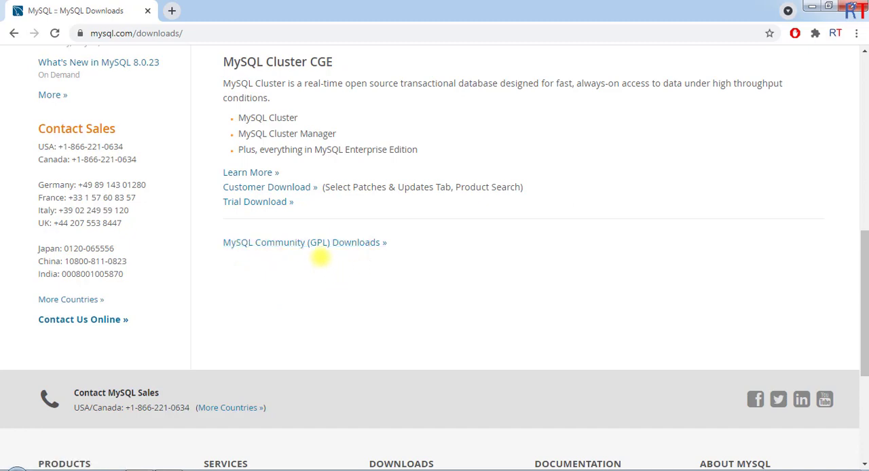
click(302, 242)
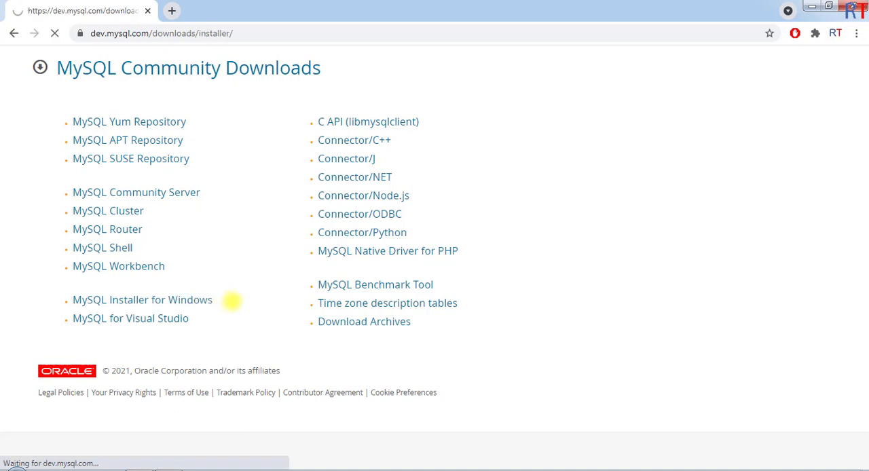
Step: Download the 435.4M Windows MSI Installer, mysql-installer-community-8.0.24.0.msi, from the MySQL Installer for Windows page without logging in
scroll(251, 309, down, 1)
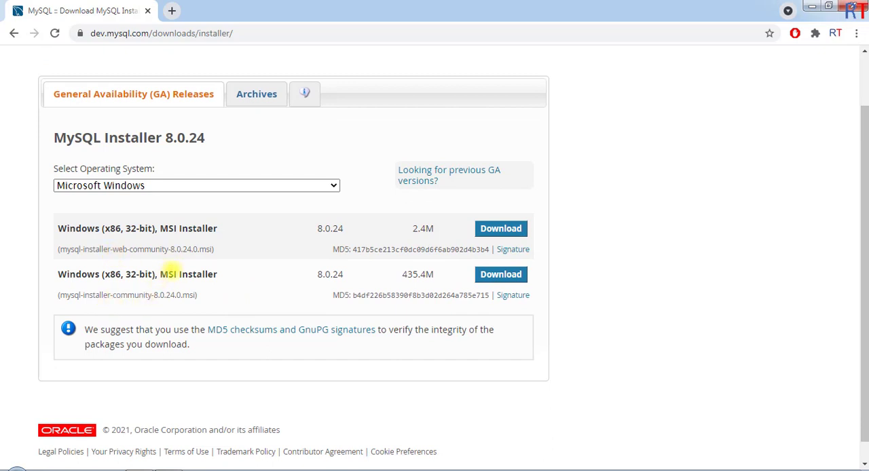
click(501, 274)
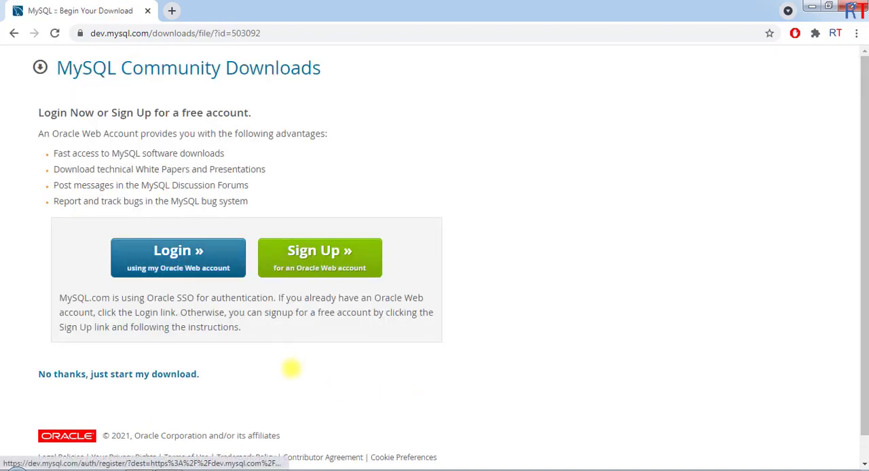
scroll(167, 383, down, 1)
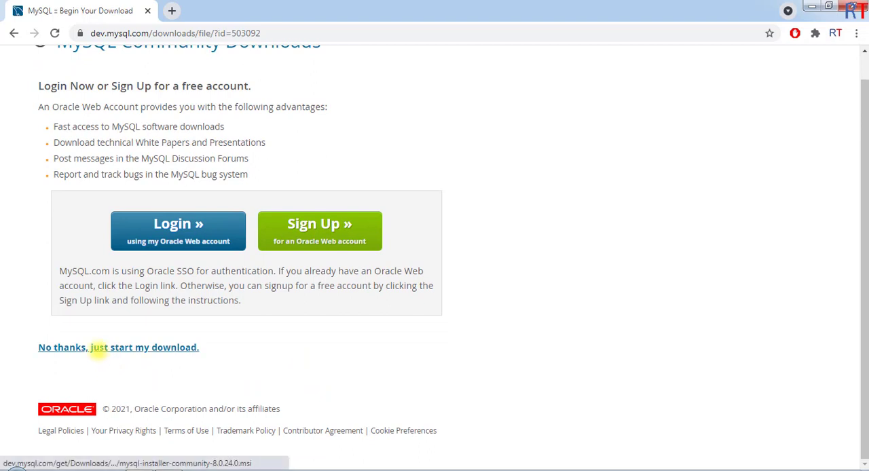
click(122, 348)
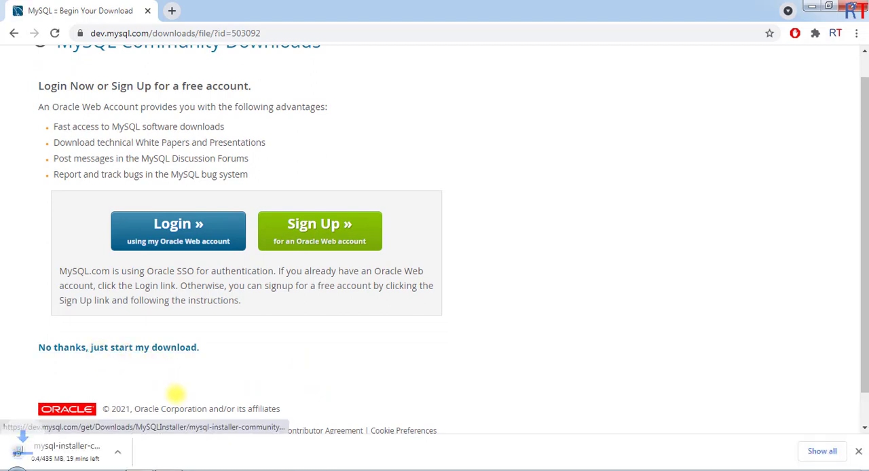
click(825, 451)
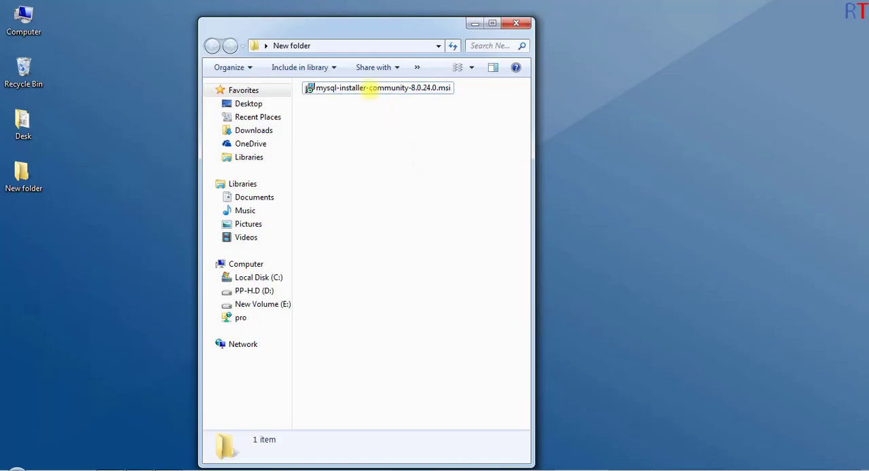
Step: Install mysql-installer-community-8.0.24.0.msi from New folder, allow the file to run, and minimize the folder window
click(372, 88)
right_click(372, 90)
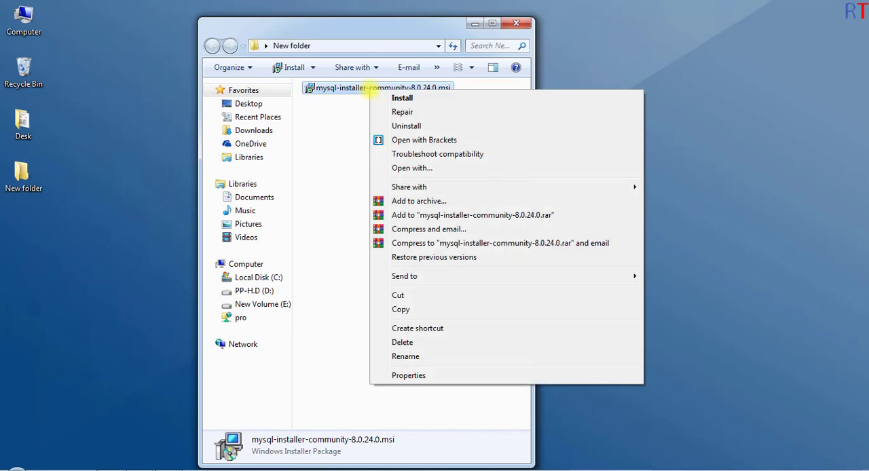
click(402, 97)
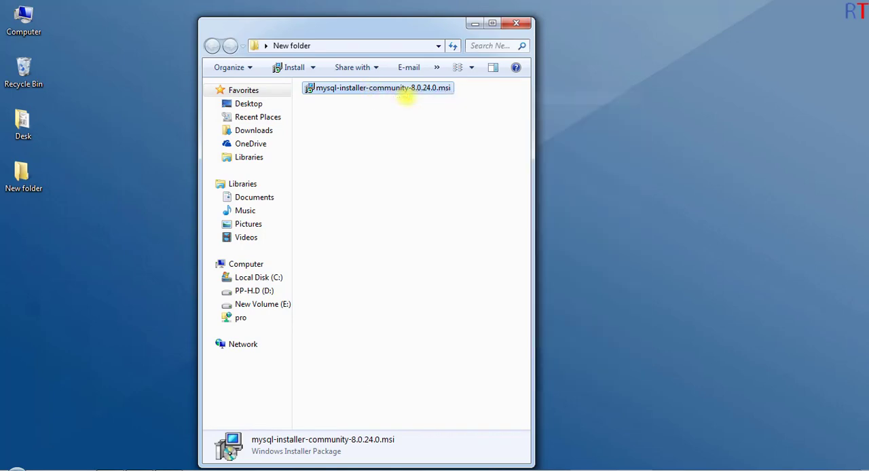
drag(435, 145, 417, 120)
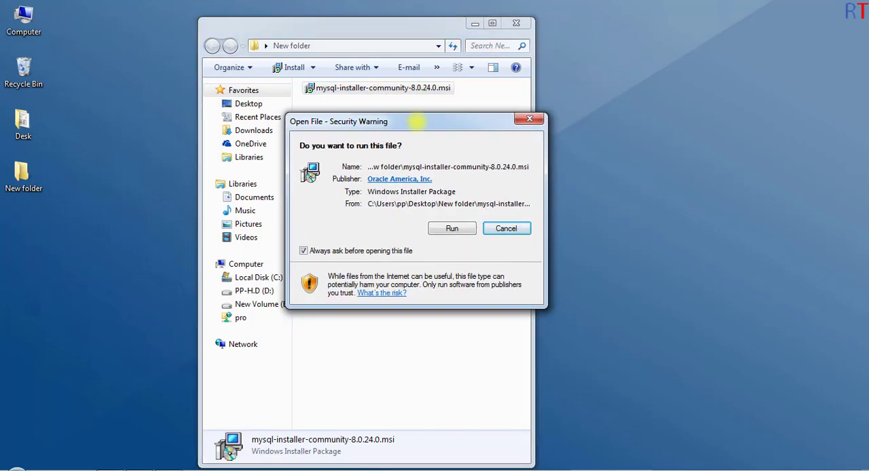
click(451, 228)
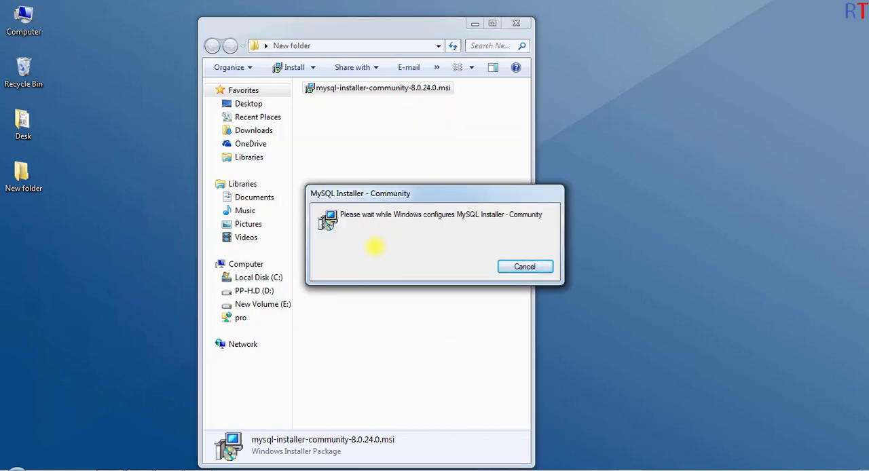
click(475, 23)
drag(444, 194, 426, 128)
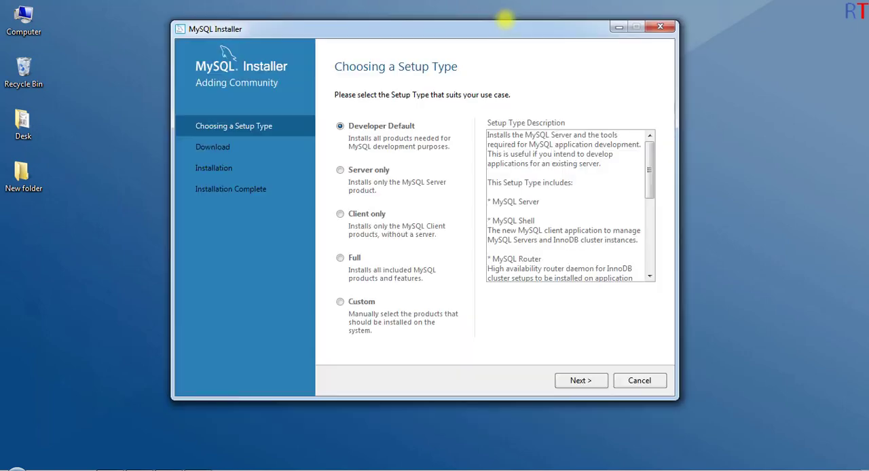
Step: Accept the Developer Default setup type and install the required Microsoft Visual C++ 2015-2019 Redistributable (x64), agreeing to its license terms
drag(504, 32, 501, 36)
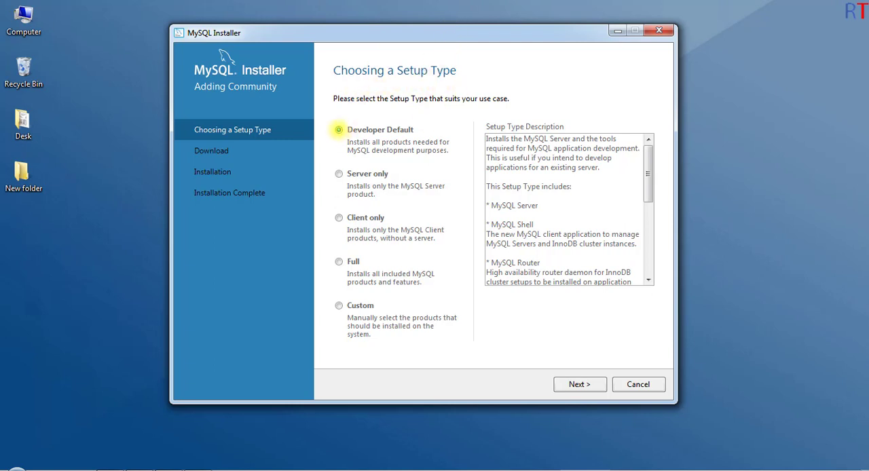
click(578, 385)
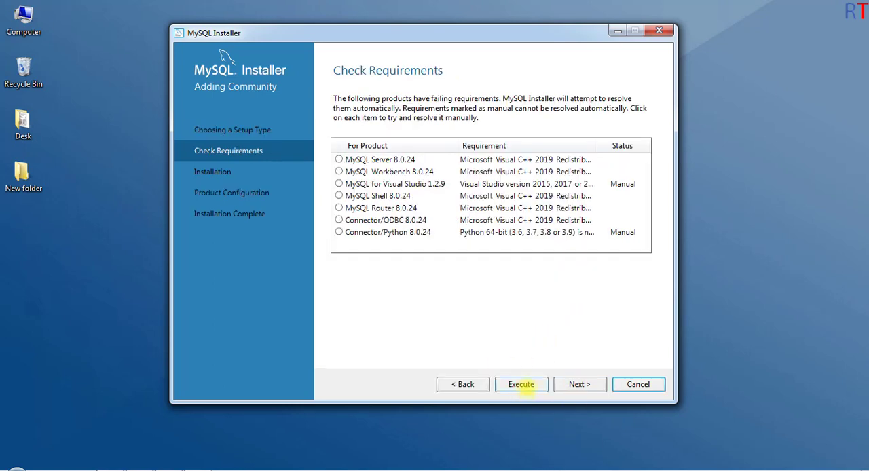
click(522, 385)
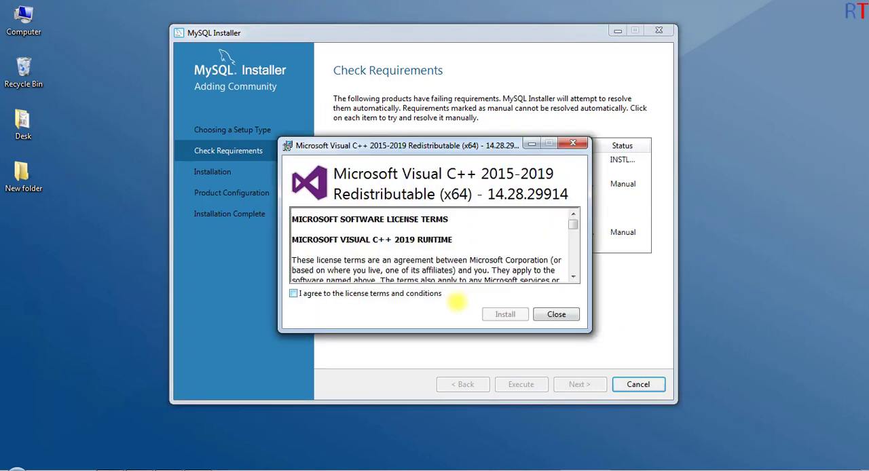
click(294, 293)
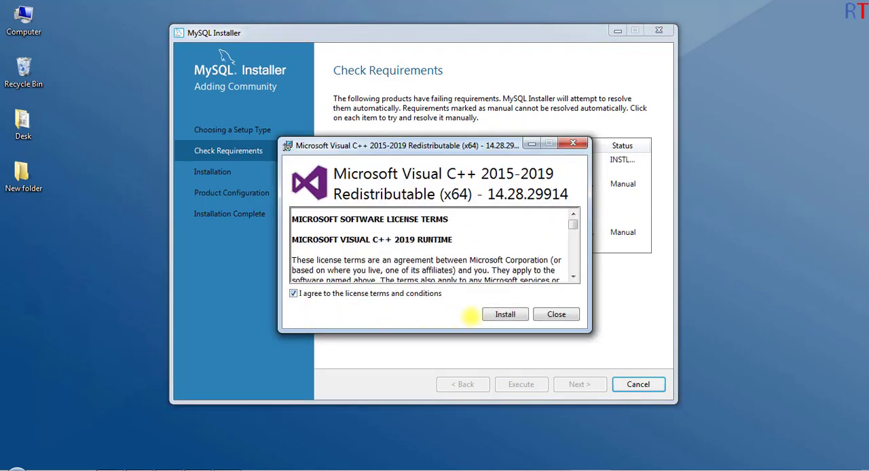
click(495, 314)
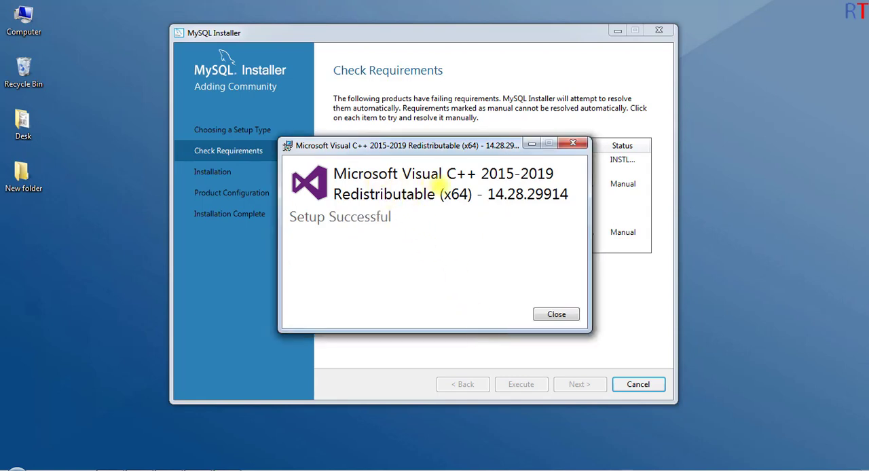
click(554, 315)
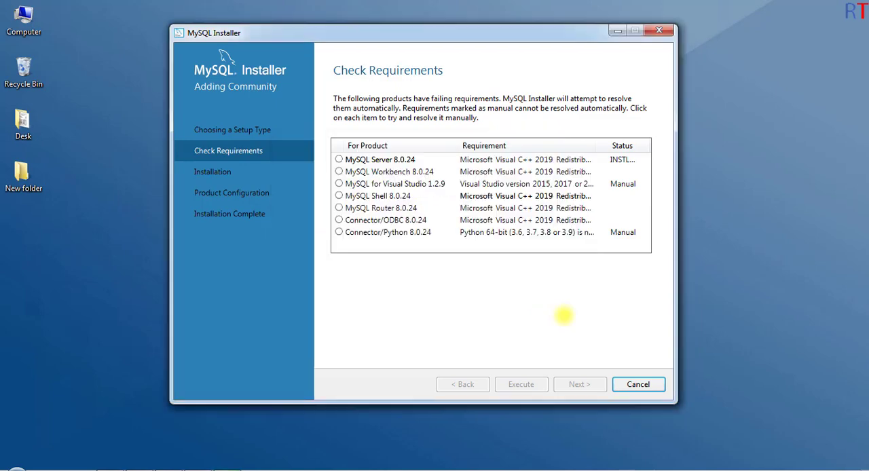
Step: Continue despite the unsatisfied manual requirements and install all the listed MySQL products
click(580, 385)
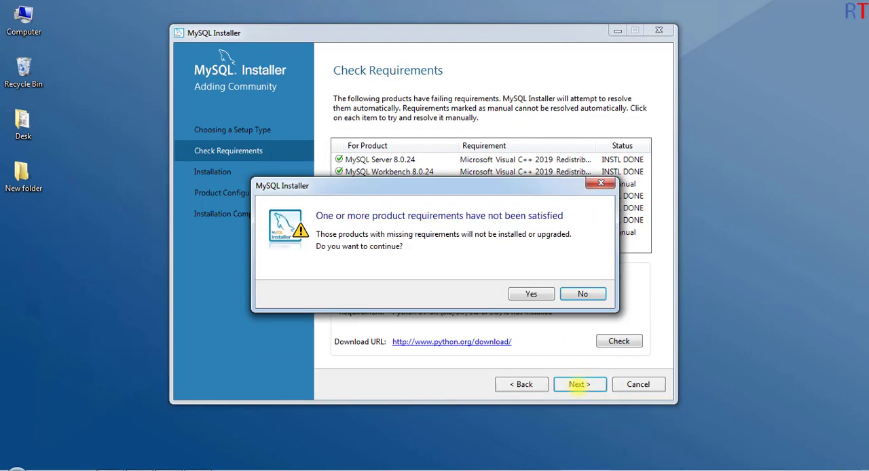
click(531, 294)
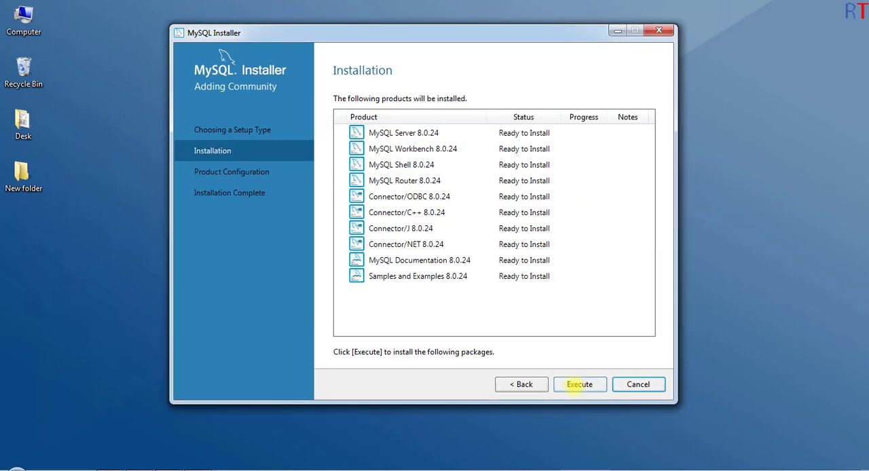
click(580, 385)
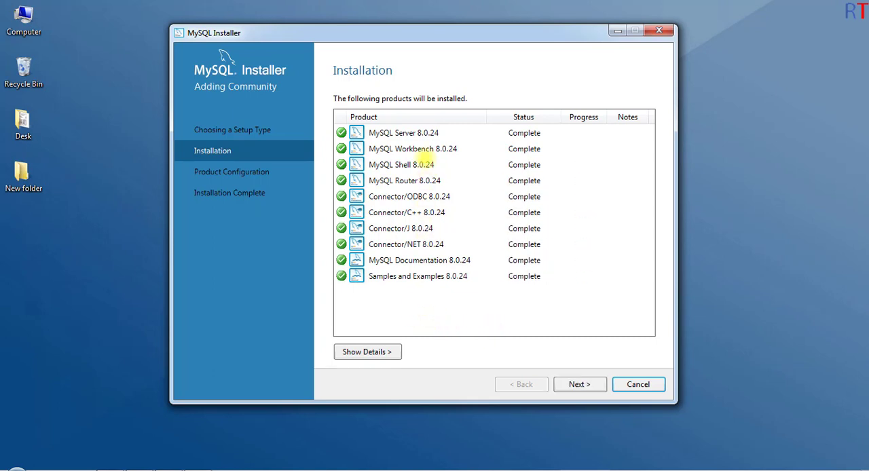
Step: Proceed to MySQL Server configuration, keeping the Development Computer type, TCP/IP port 3306 and strong password encryption
click(579, 384)
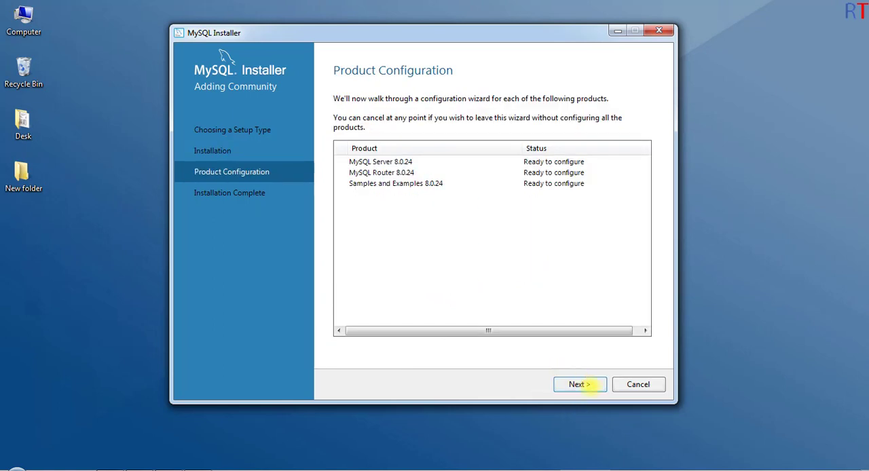
click(586, 385)
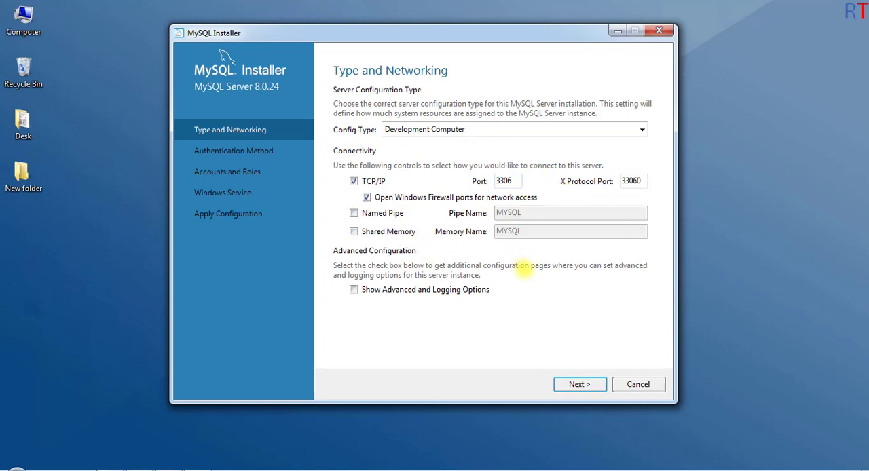
click(581, 384)
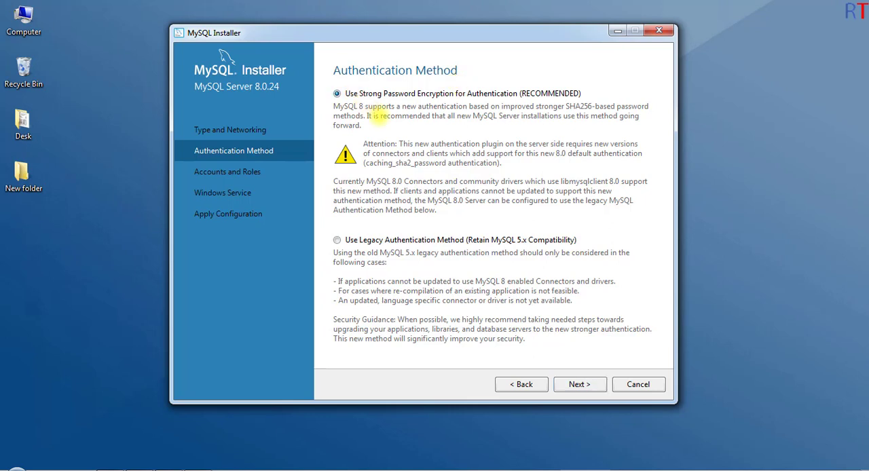
click(581, 384)
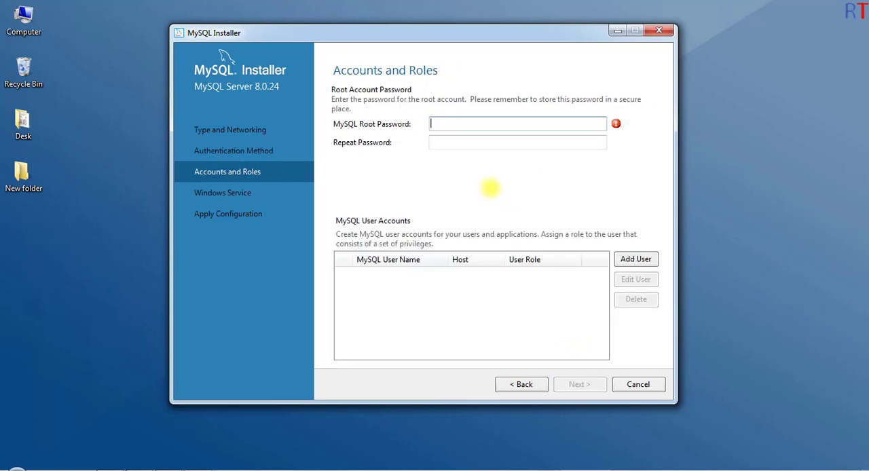
Step: Enter and repeat the MySQL root password, and continue to the Windows service settings
text(••)
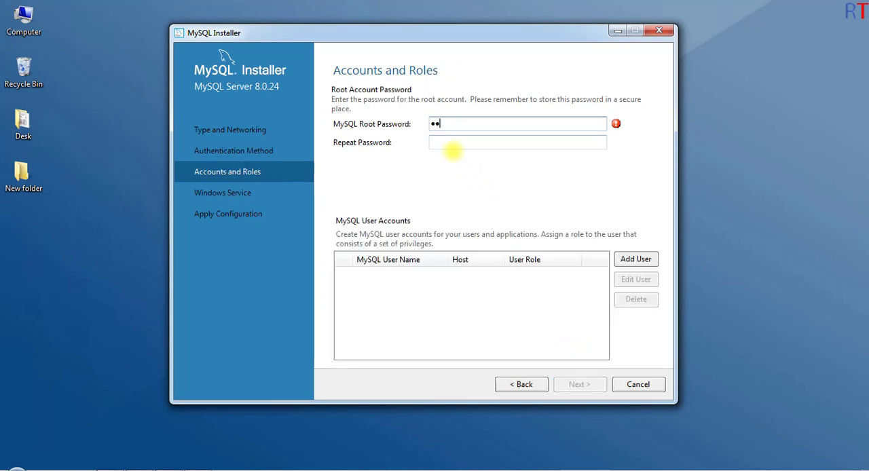
click(445, 142)
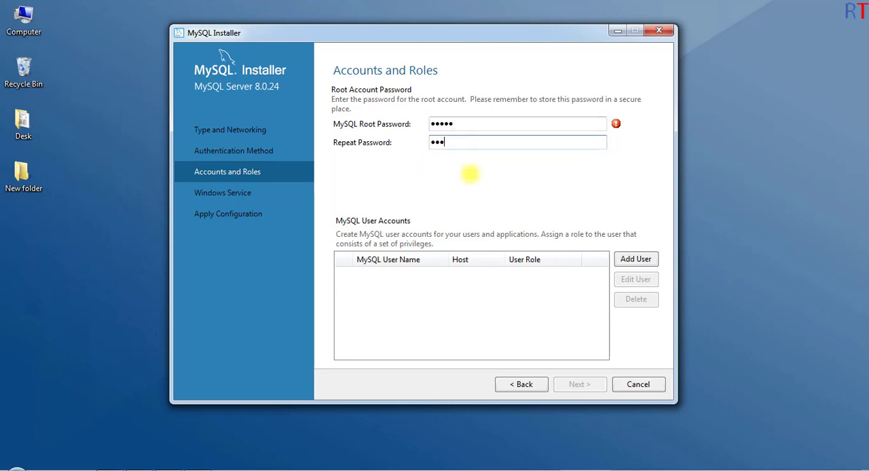
text(•••••)
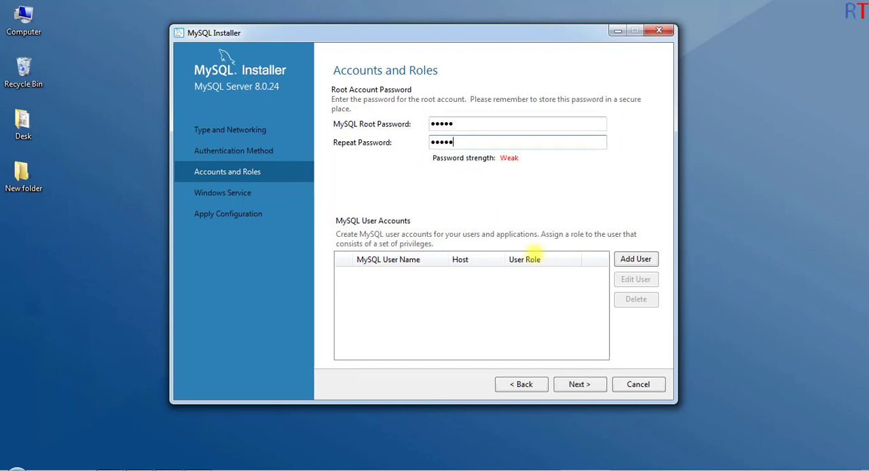
click(581, 385)
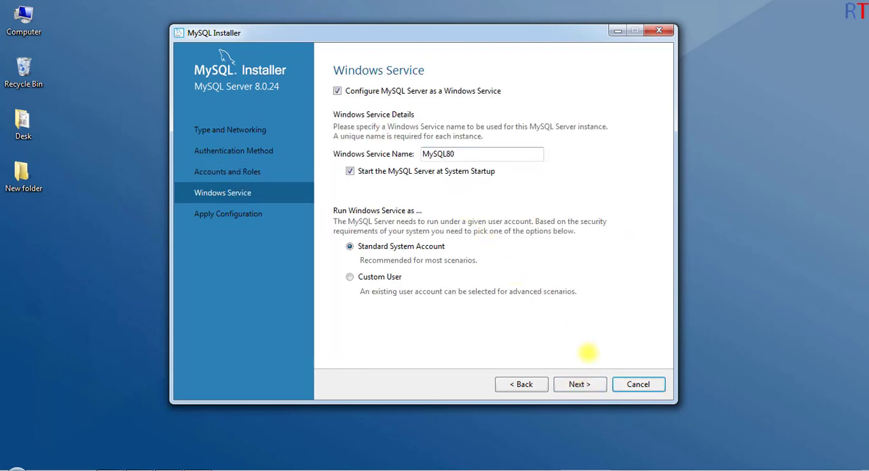
Step: Keep the MySQL80 Windows service with system startup and the Standard System Account, and apply the server configuration
click(592, 385)
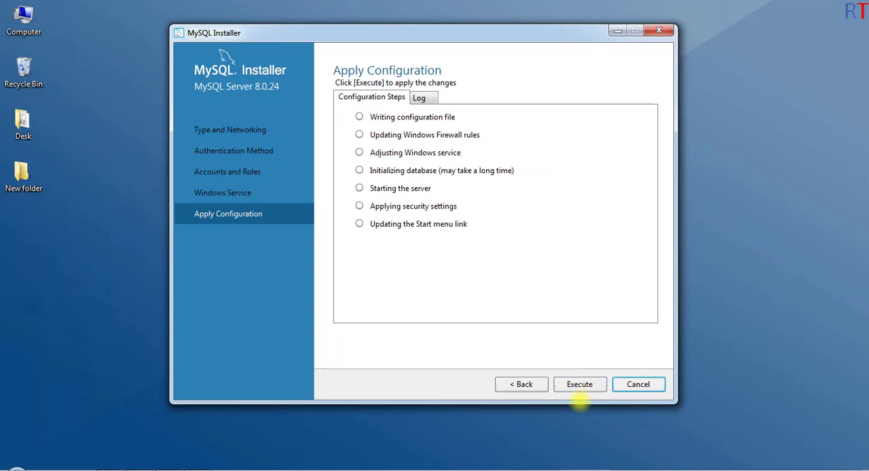
click(581, 385)
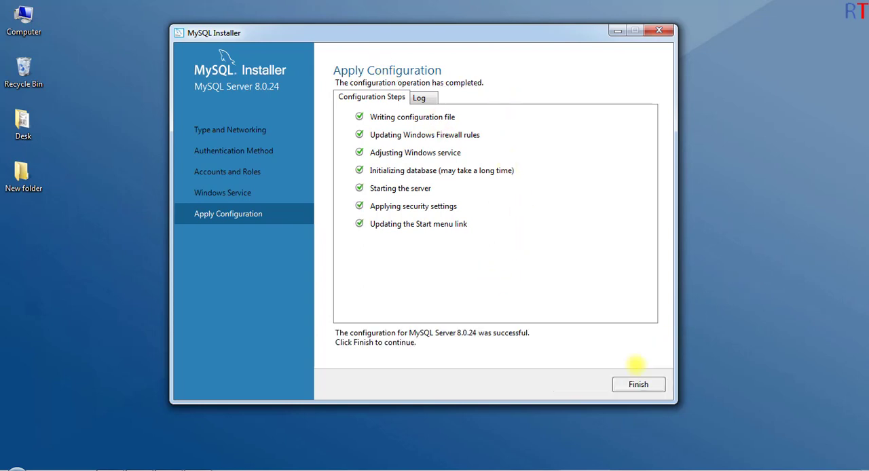
Step: Finish the MySQL Server configuration and complete the MySQL Router configuration without bootstrapping it for InnoDB cluster, continuing to Samples and Examples
click(639, 380)
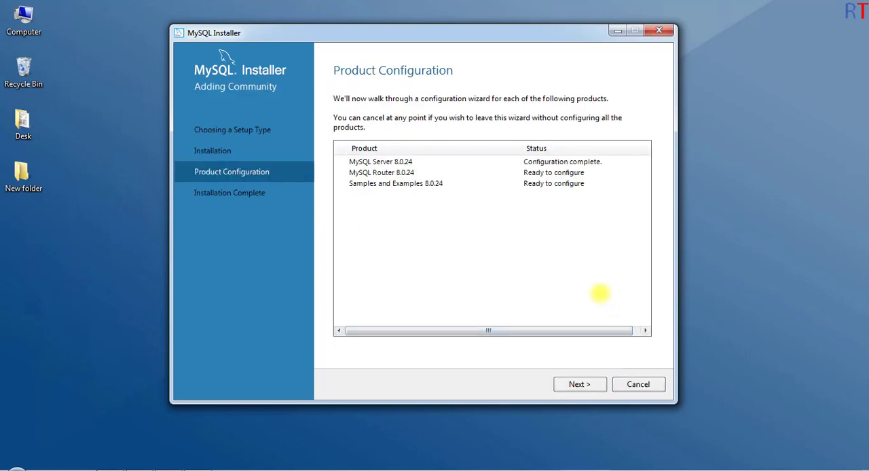
click(585, 384)
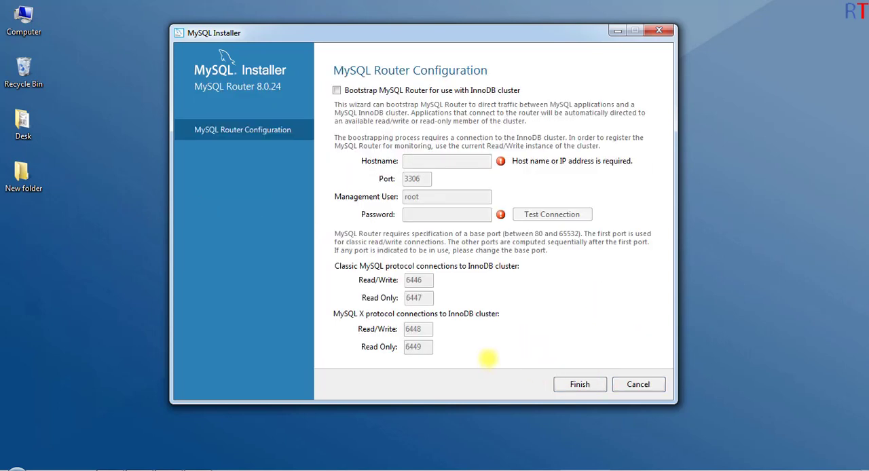
click(579, 385)
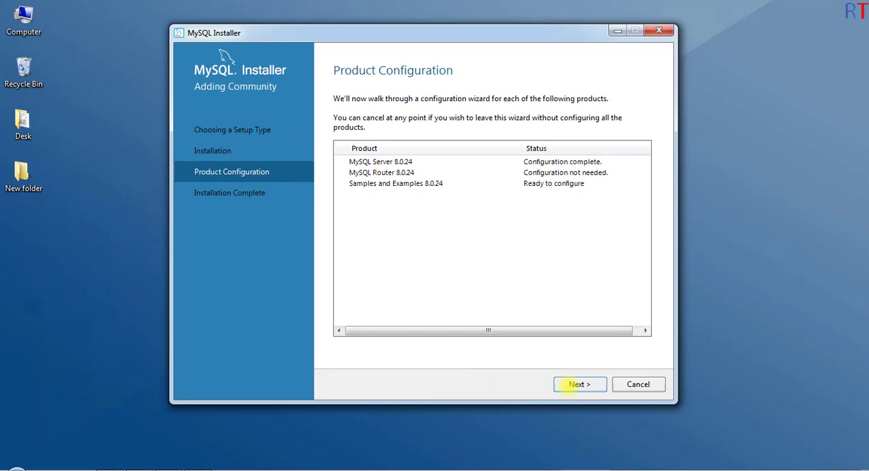
click(577, 385)
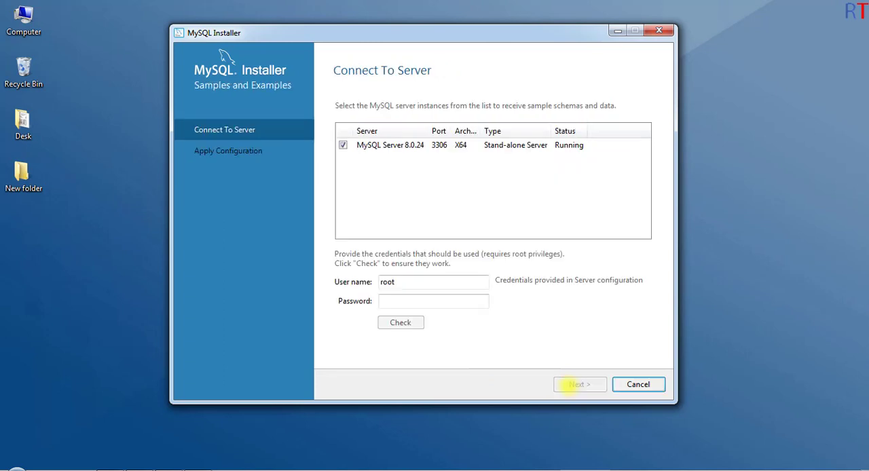
Step: Enter the MySQL root password for the sample schemas, check the connection to MySQL Server 8.0.24, and continue
click(453, 305)
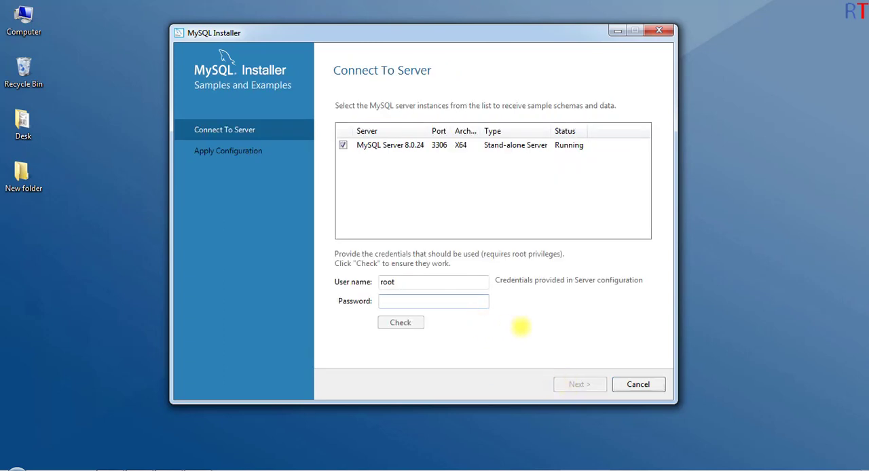
text(ro)
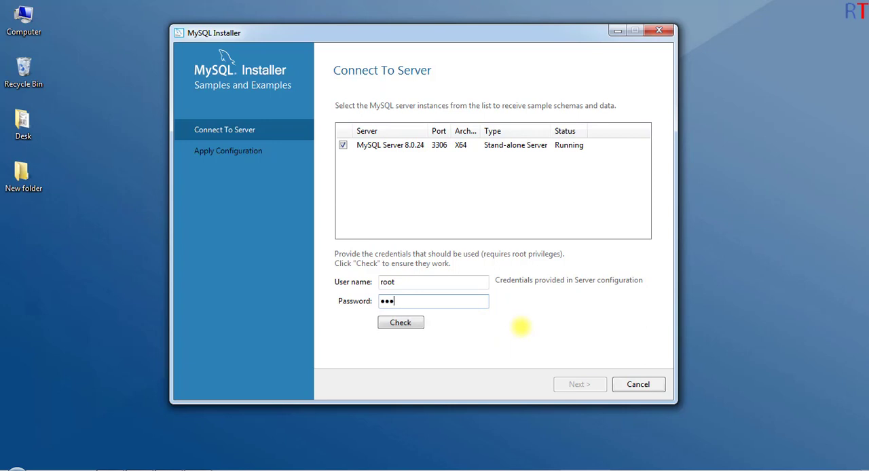
text(ot1)
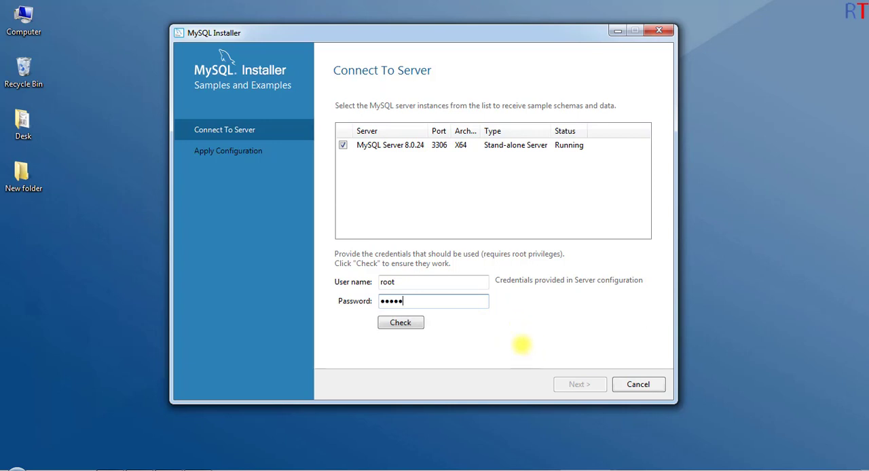
click(415, 323)
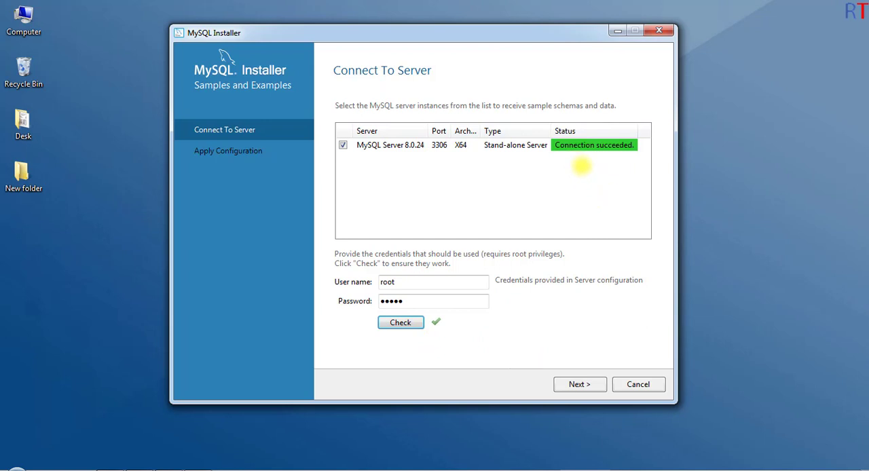
click(579, 385)
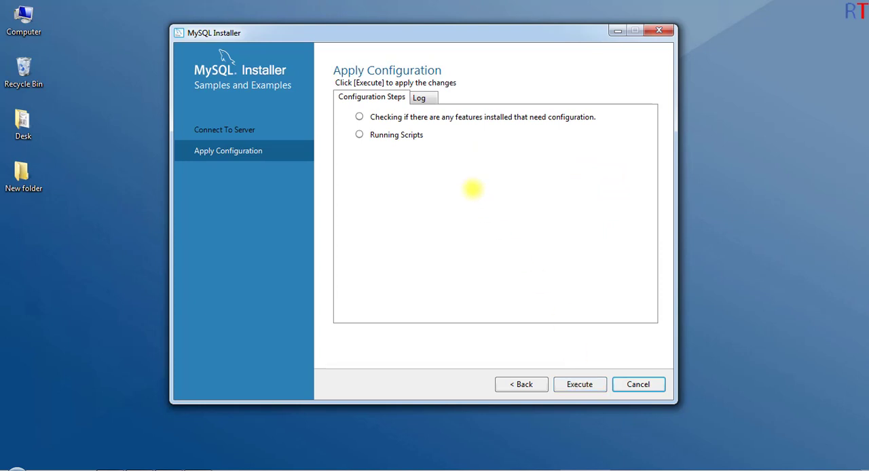
Step: Apply the Samples and Examples configuration and finish the MySQL installation
click(582, 384)
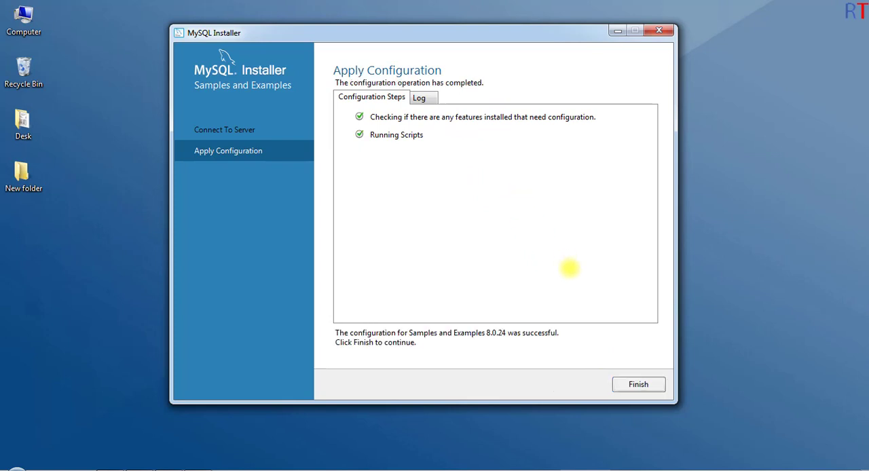
click(639, 384)
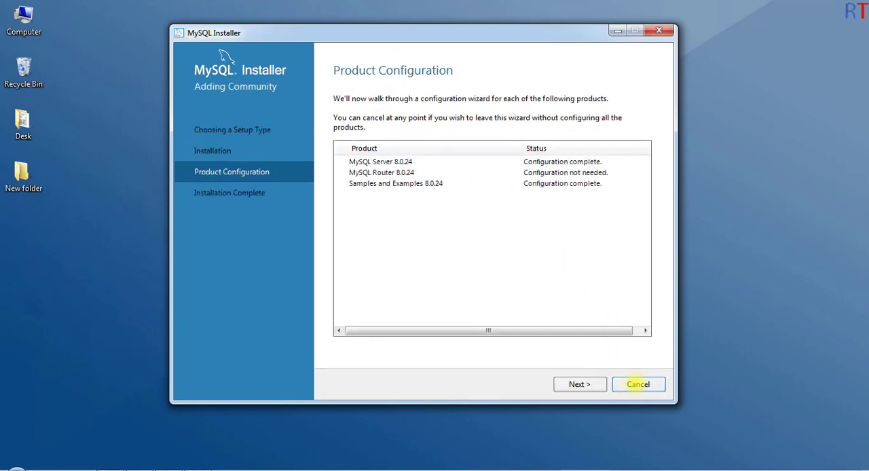
click(581, 385)
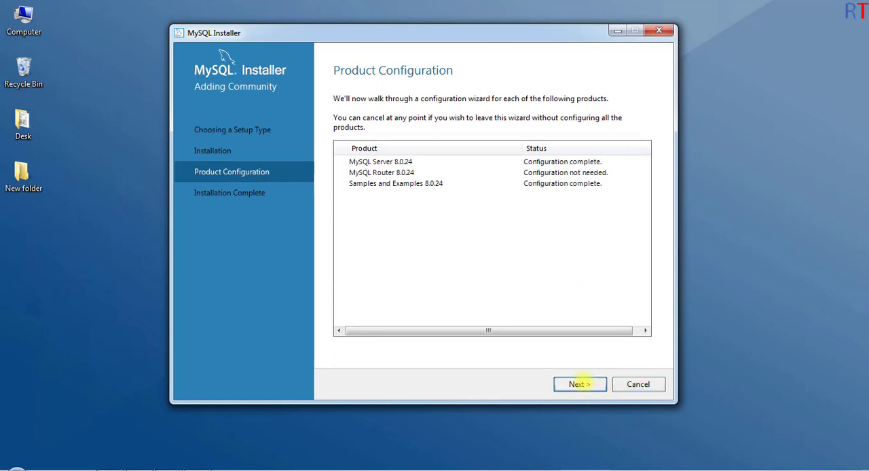
click(630, 383)
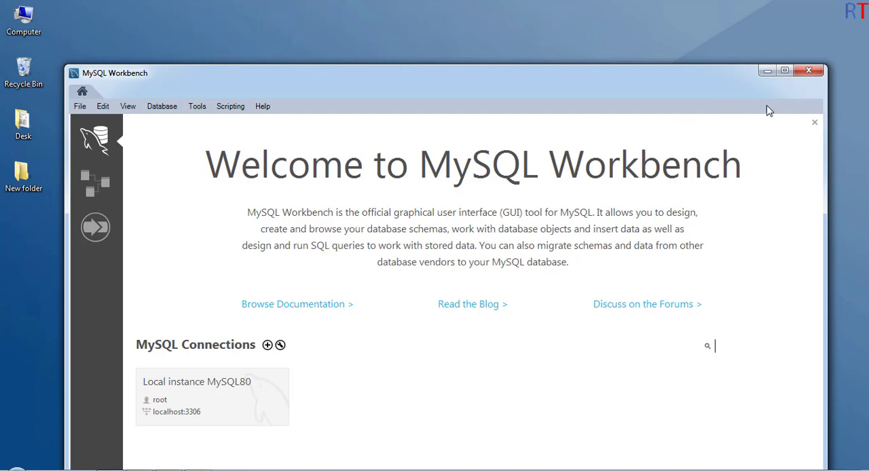
Step: Close MySQL Workbench, search the installed programs for mysql, and open the MySQL 8.0 Command Line Client
click(809, 71)
key(super)
text(mysql)
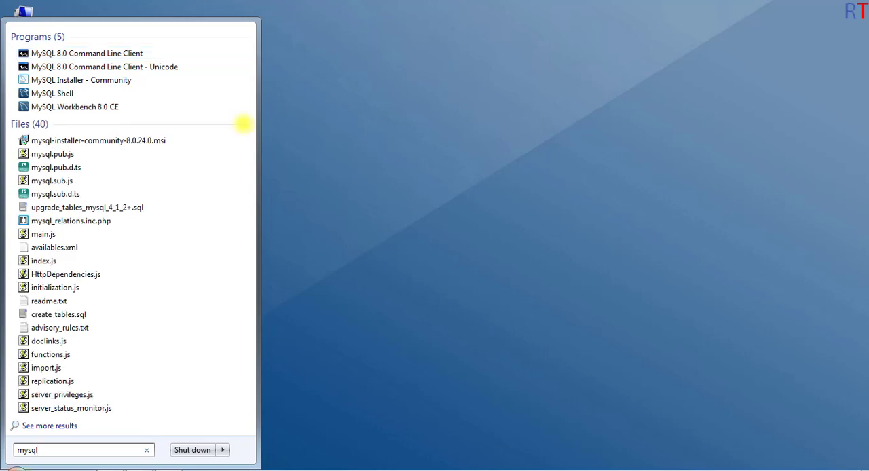
click(116, 53)
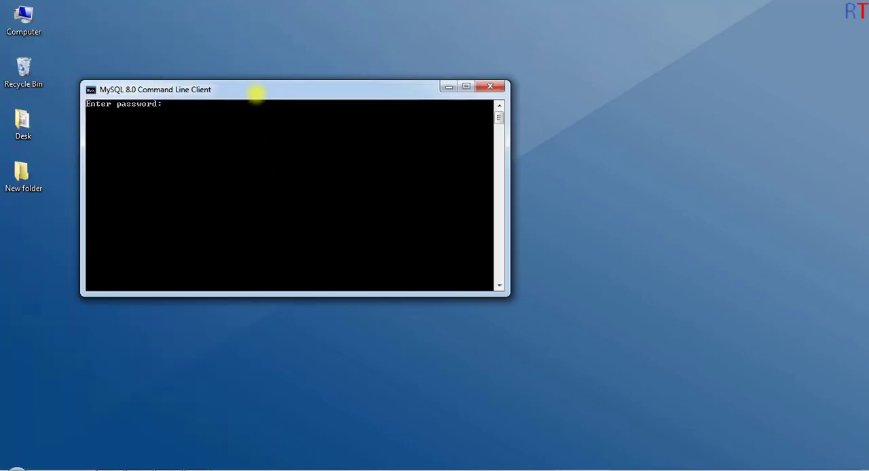
Step: Enlarge and reposition the command line client window, and log in with the MySQL root password
drag(254, 91, 341, 100)
drag(583, 301, 650, 403)
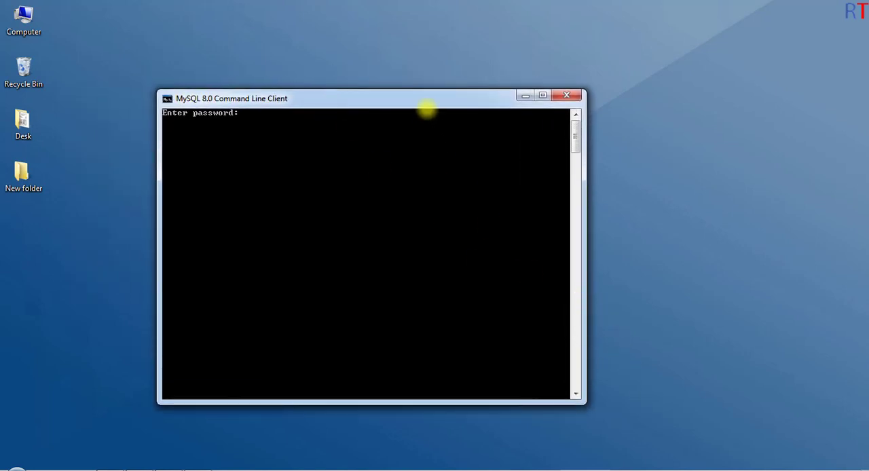
drag(430, 102, 463, 68)
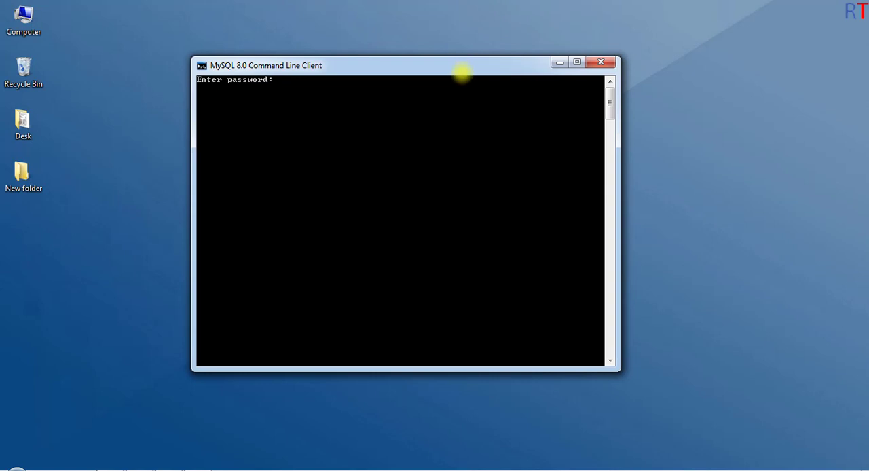
text(*****)
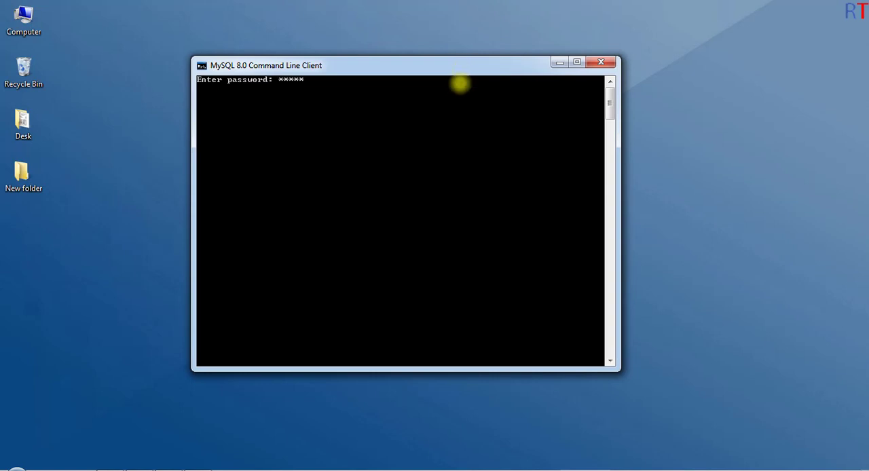
key(Return)
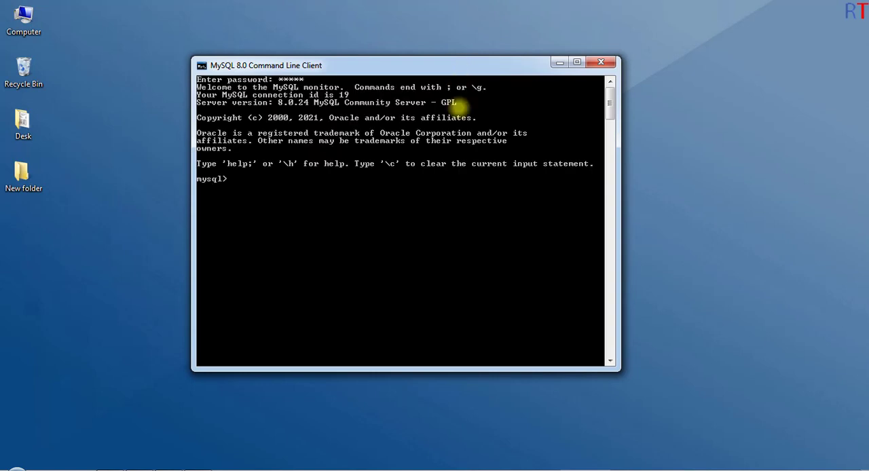
Step: List the existing databases on the server with the "show databases;" statement
drag(393, 69, 412, 65)
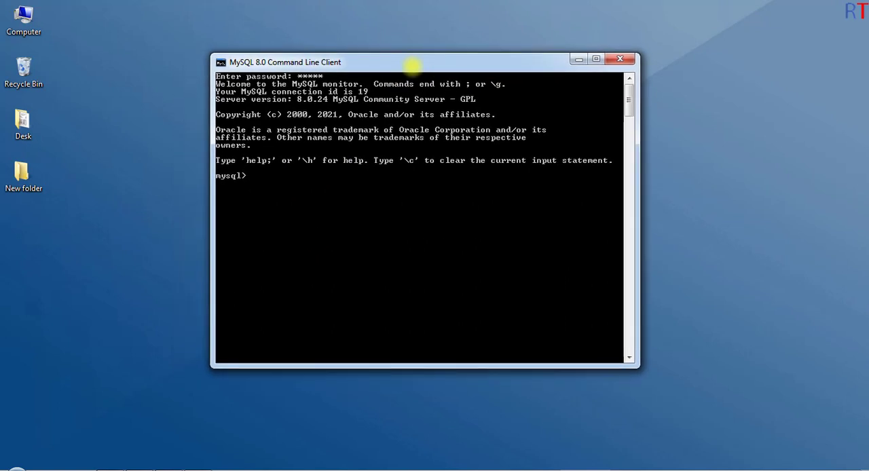
text(show databases;)
key(Return)
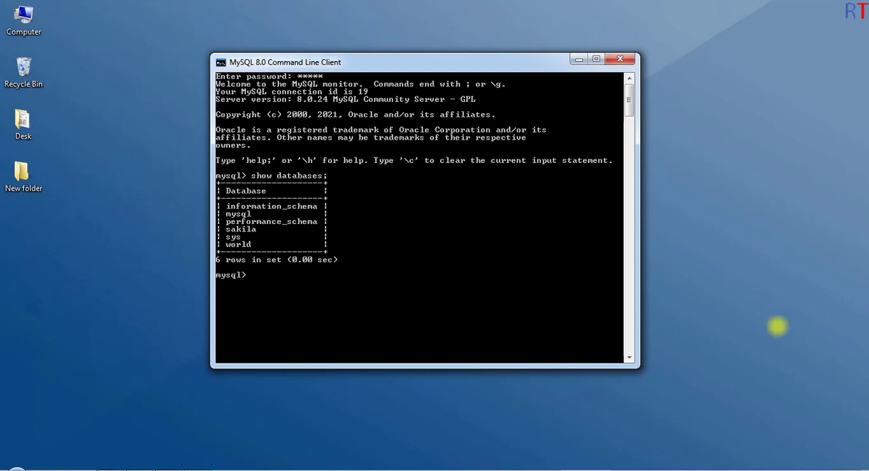
Step: Create a new database named mydatabase with the "create database mydatabase;" statement
text(create database)
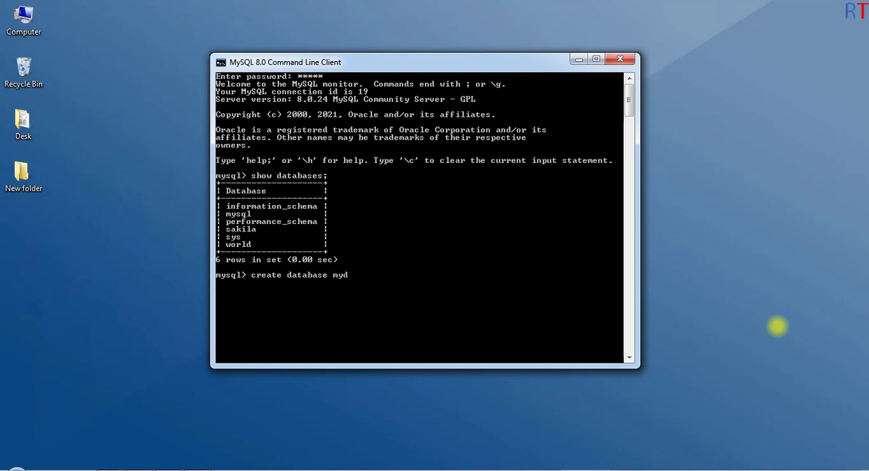
text(mydatabase;)
key(Return)
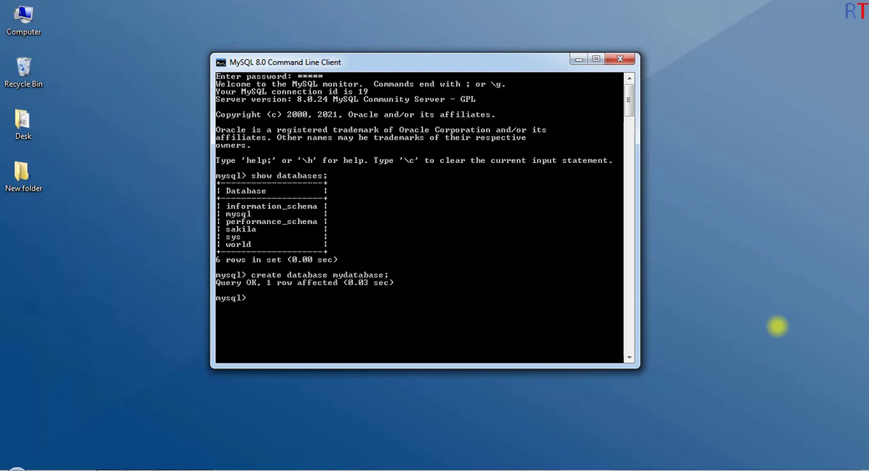
Step: Run "show databases;" again to check the database list for mydatabase
text(s)
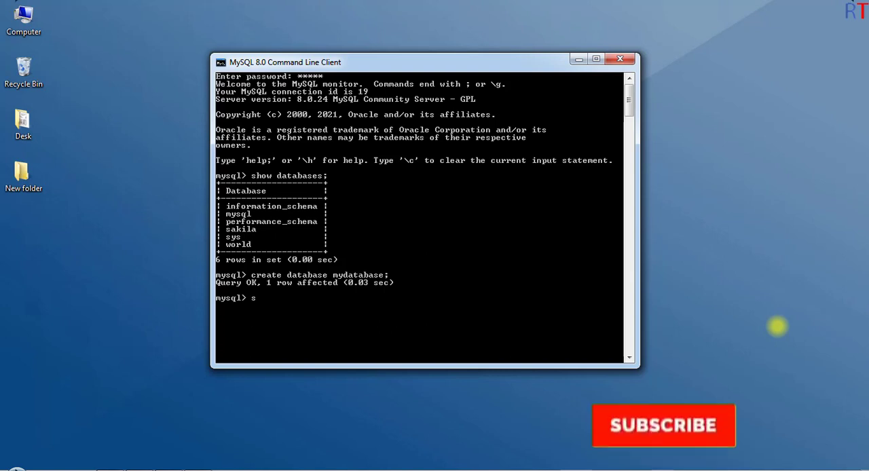
text(how databases;)
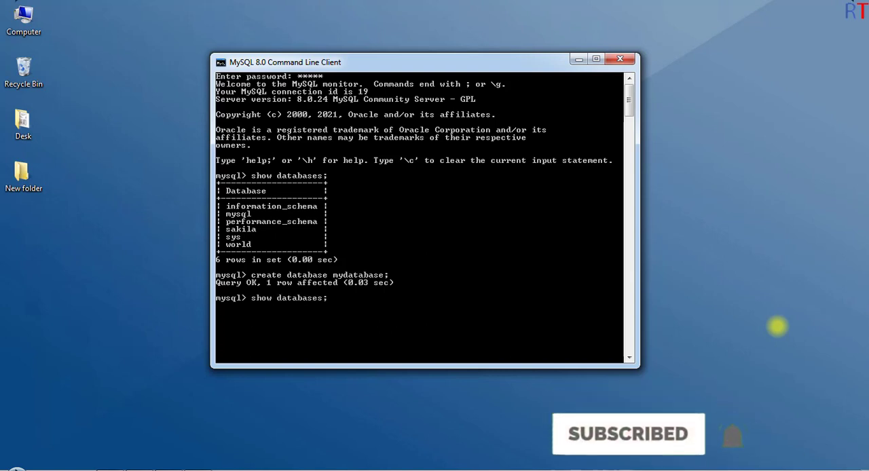
key(Return)
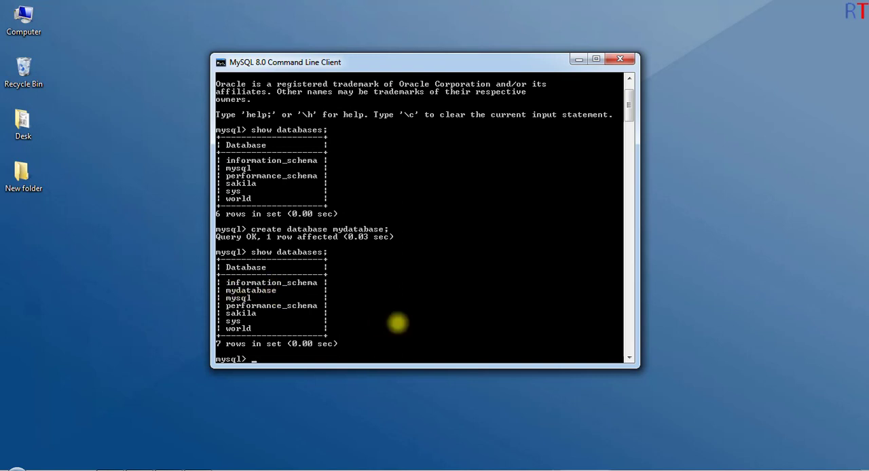
scroll(398, 323, down, 1)
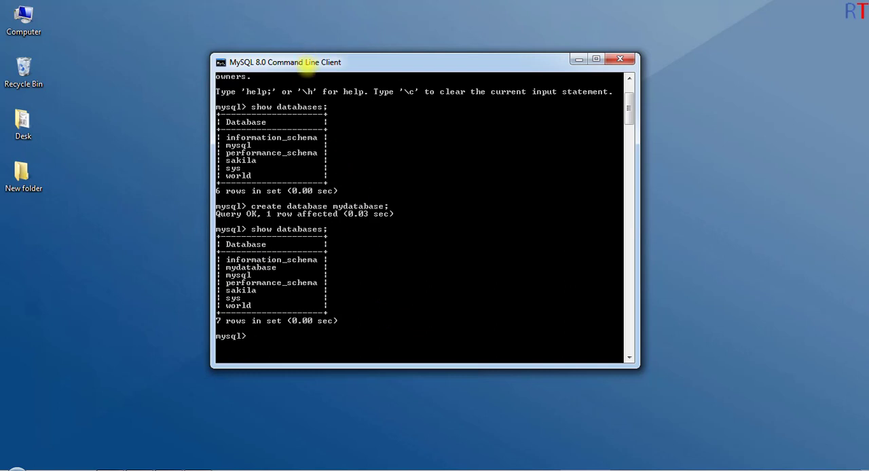
scroll(428, 297, down, 1)
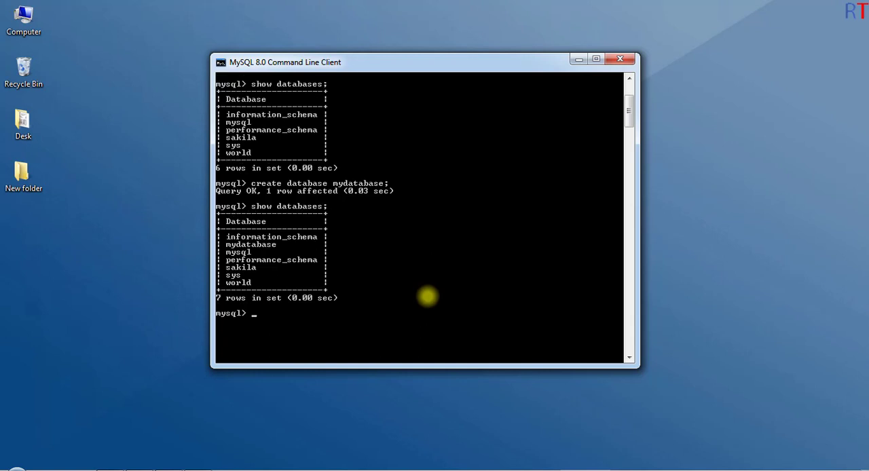